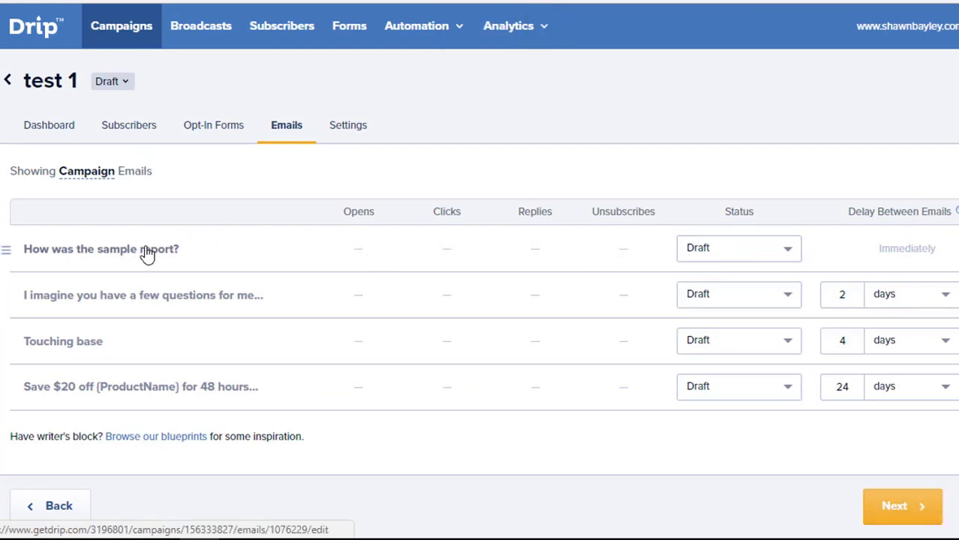
Set the delays between campaign emails to 3 days for the second, 5 days for "Touching base" and 14 days for the "Save $20 off" email.
click(122, 251)
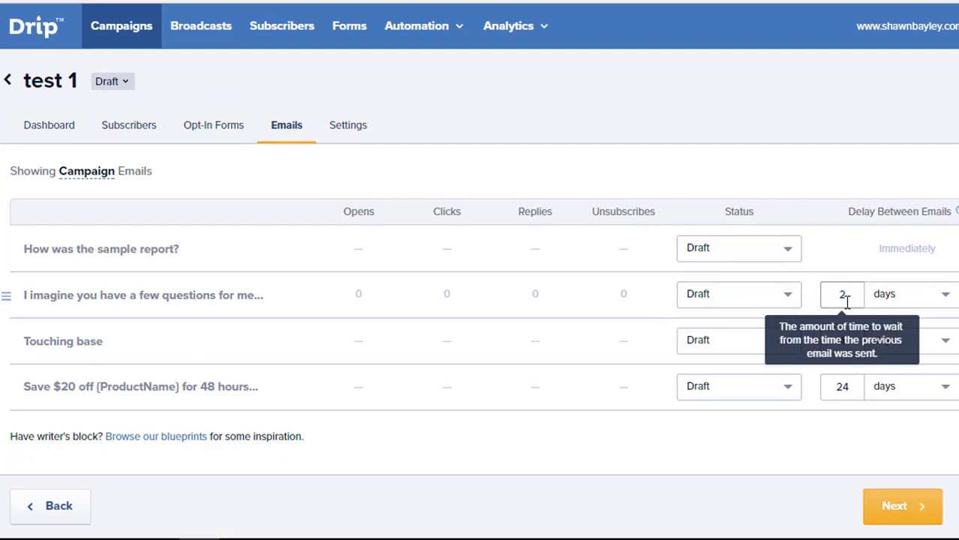
click(841, 294)
text(3)
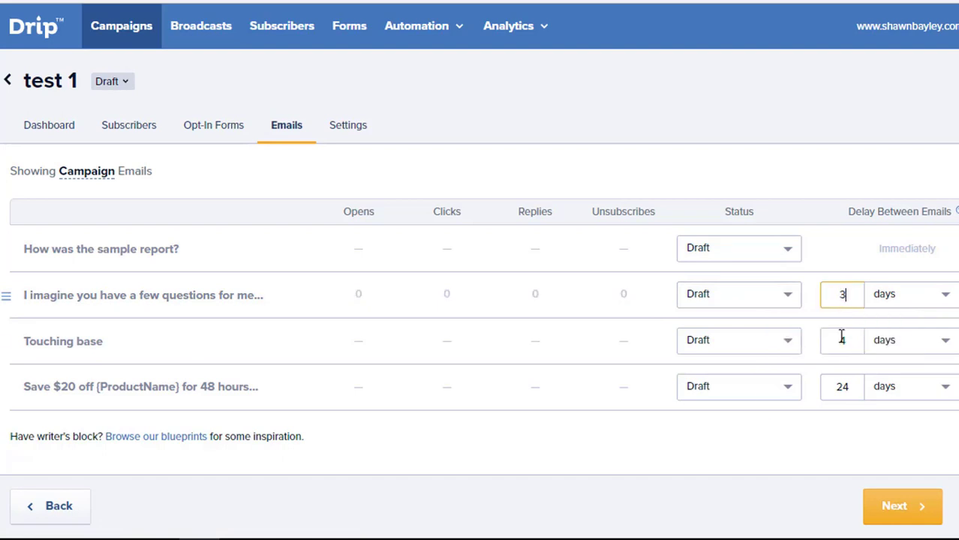
click(841, 341)
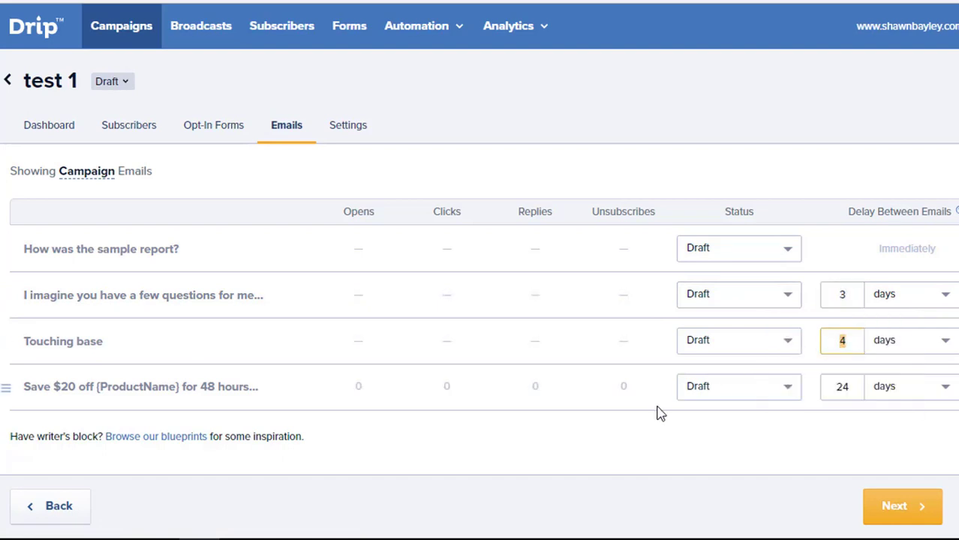
click(842, 386)
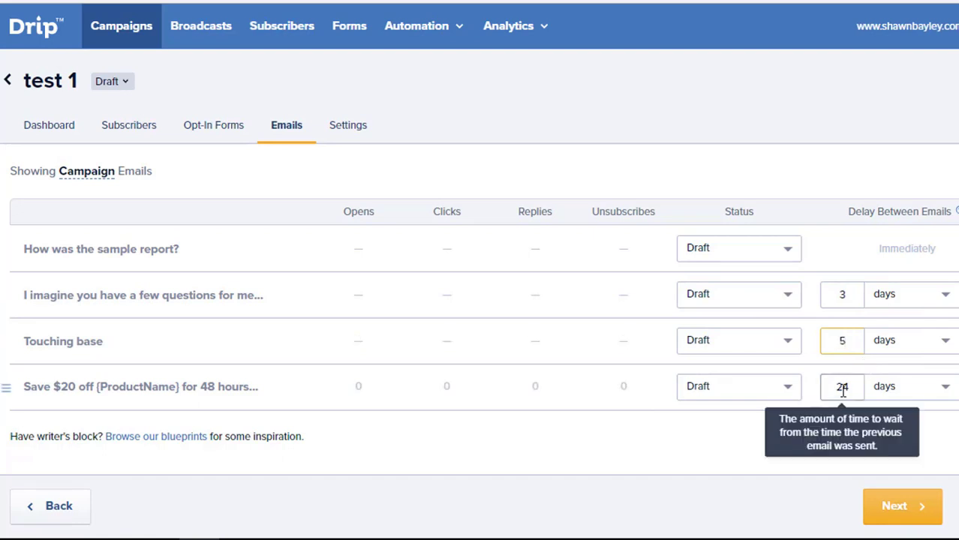
drag(842, 386, 834, 386)
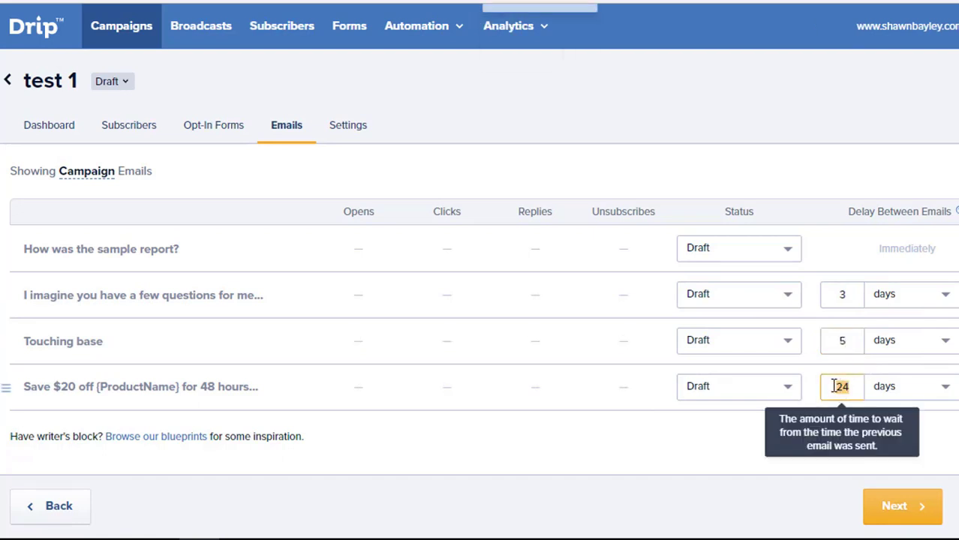
text(14)
click(727, 444)
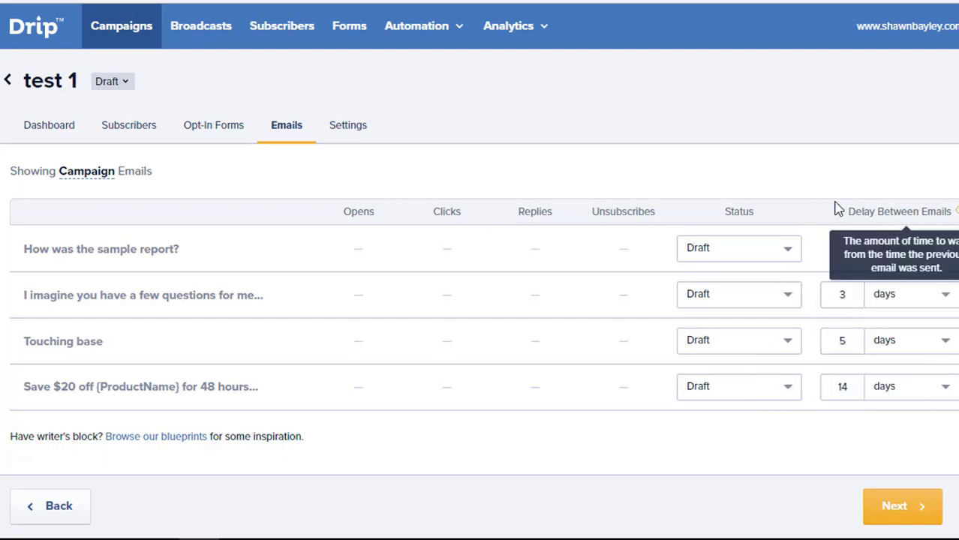
Open the second campaign email, "I imagine you have a few questions for me...", for editing.
click(246, 300)
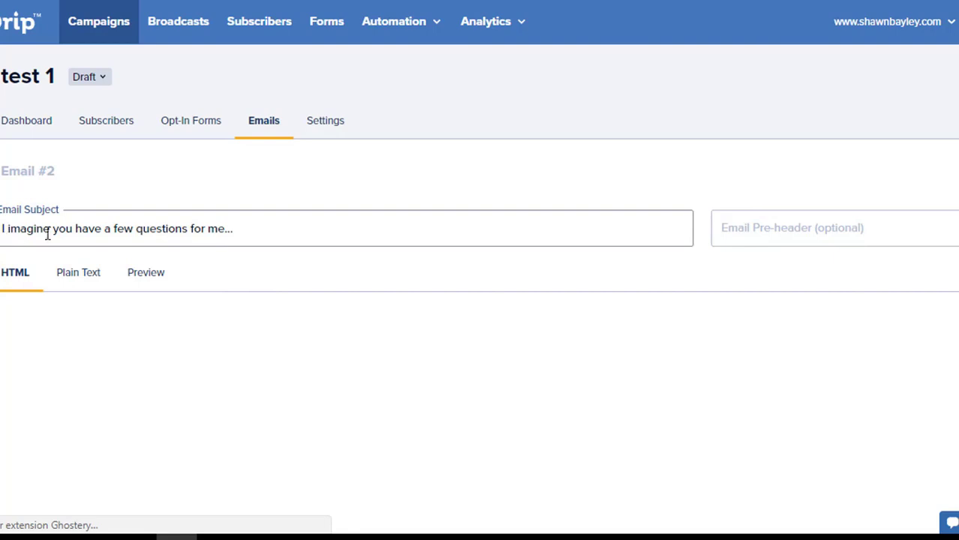
click(282, 222)
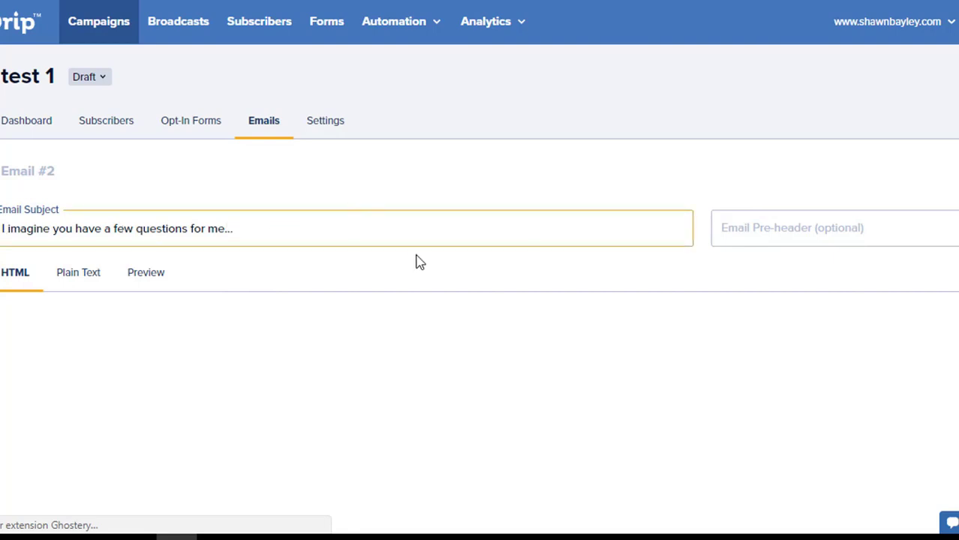
scroll(222, 375, down, 1)
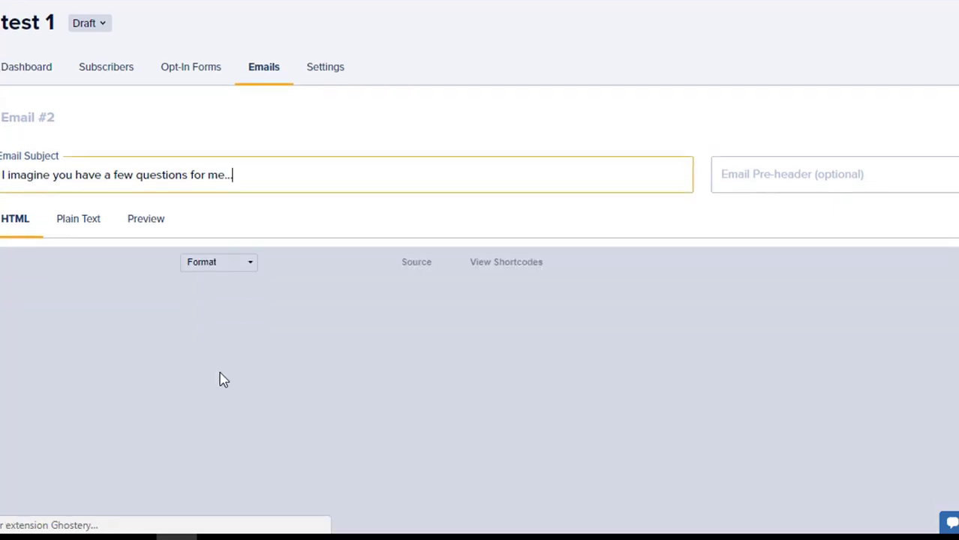
scroll(229, 352, down, 1)
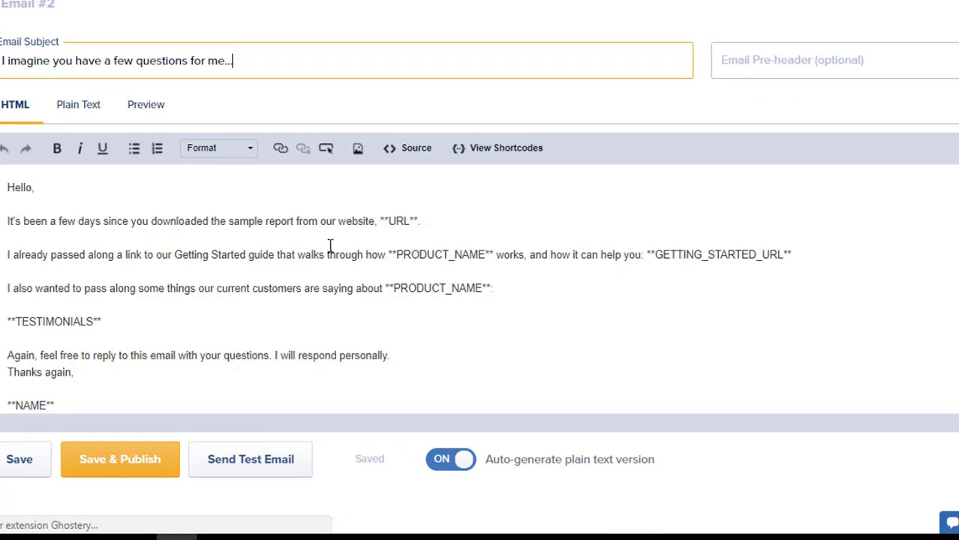
Replace the word URL in the email's first paragraph with the account's website domain, keeping the surrounding asterisks.
click(85, 221)
click(165, 222)
click(225, 222)
click(386, 219)
drag(384, 220, 409, 214)
click(405, 220)
click(389, 220)
double_click(390, 220)
text(shawnbayley.com)
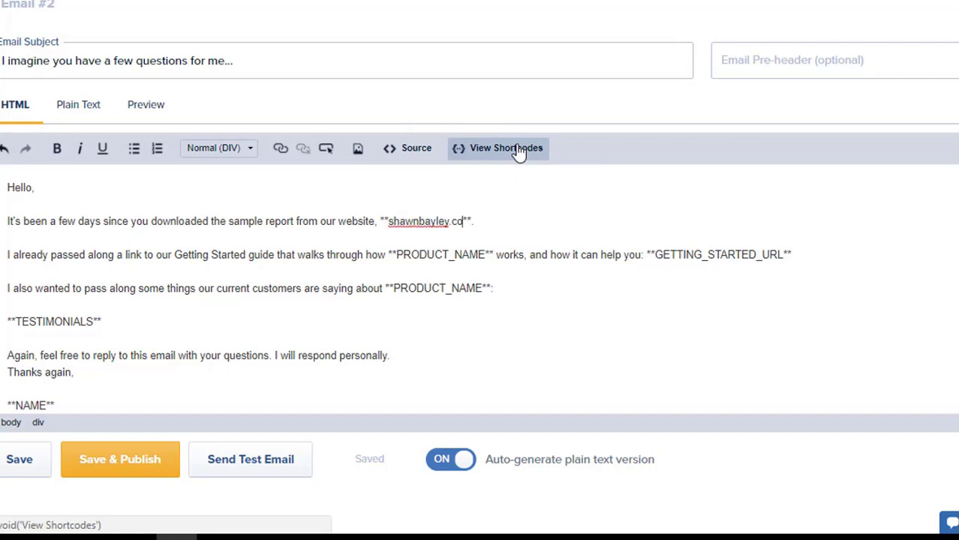
Replace the PRODUCT_NAME placeholder in the Getting Started sentence with "Sales Funnel Bootcamp".
drag(388, 255, 492, 254)
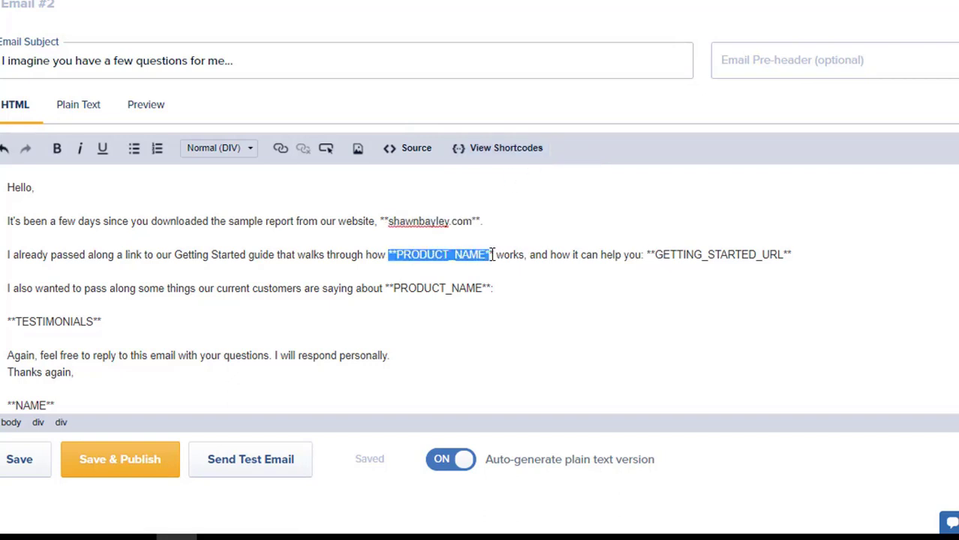
text(Sla)
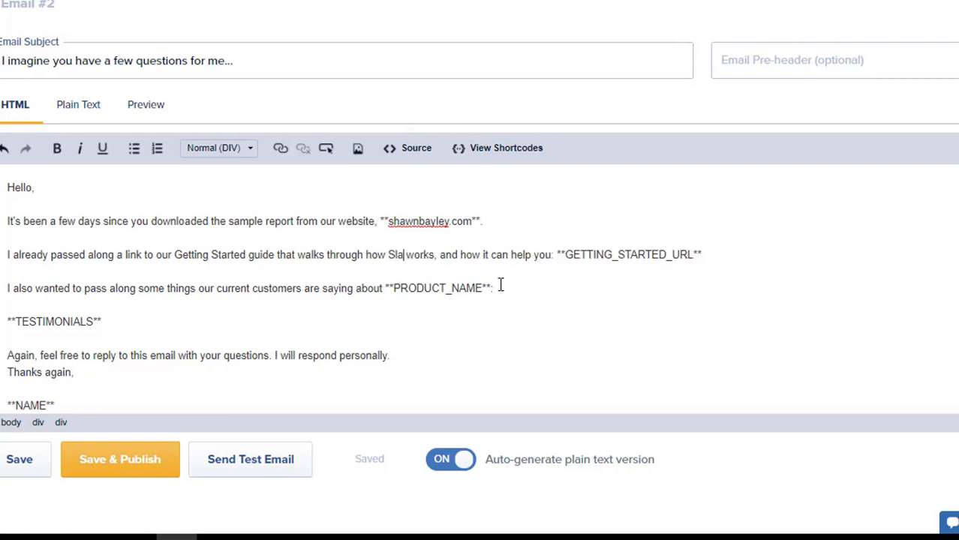
key(BackSpace)
key(BackSpace)
text(ales Funnel)
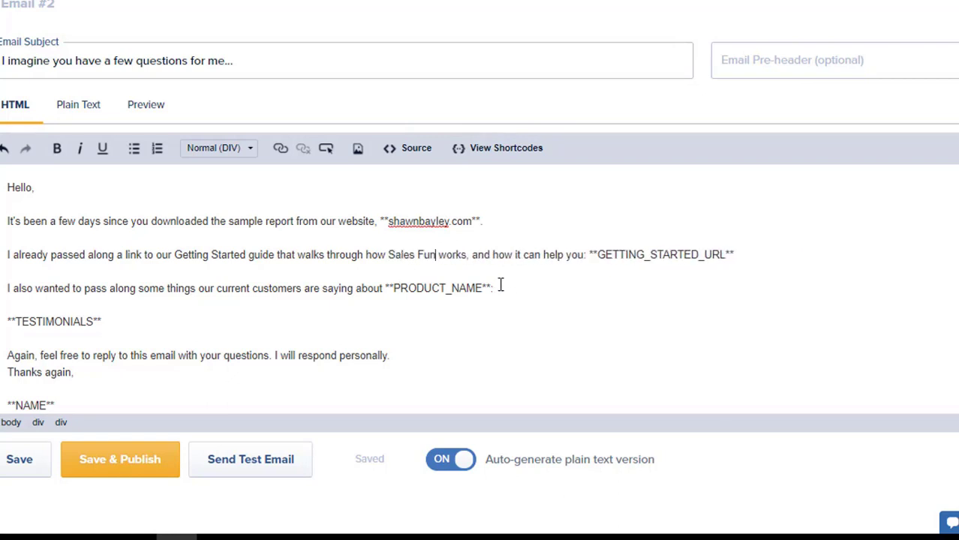
text( Bootcamp)
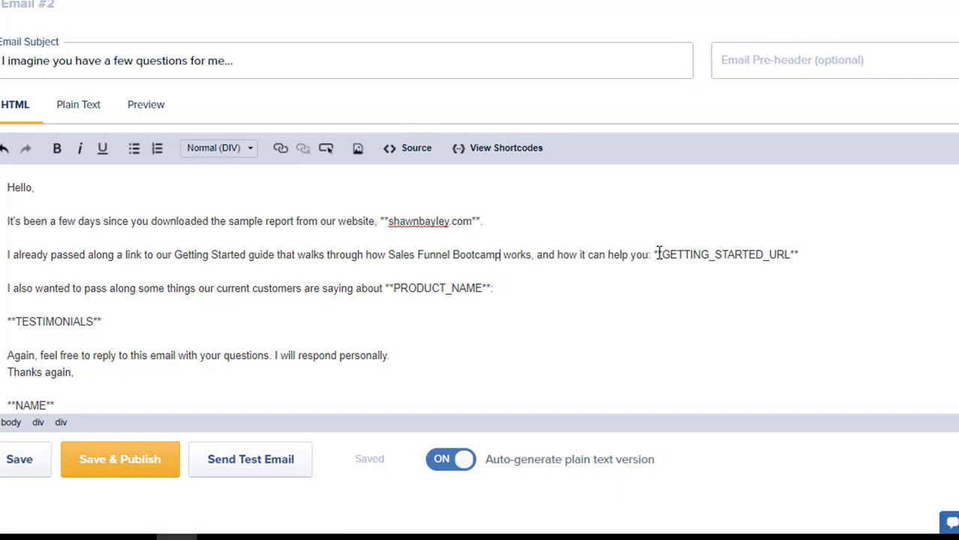
Replace the GETTING_STARTED_URL placeholder with the benefit text starting "transform your failing website into a powerful, money-making".
drag(658, 254, 783, 245)
text(tranform yo)
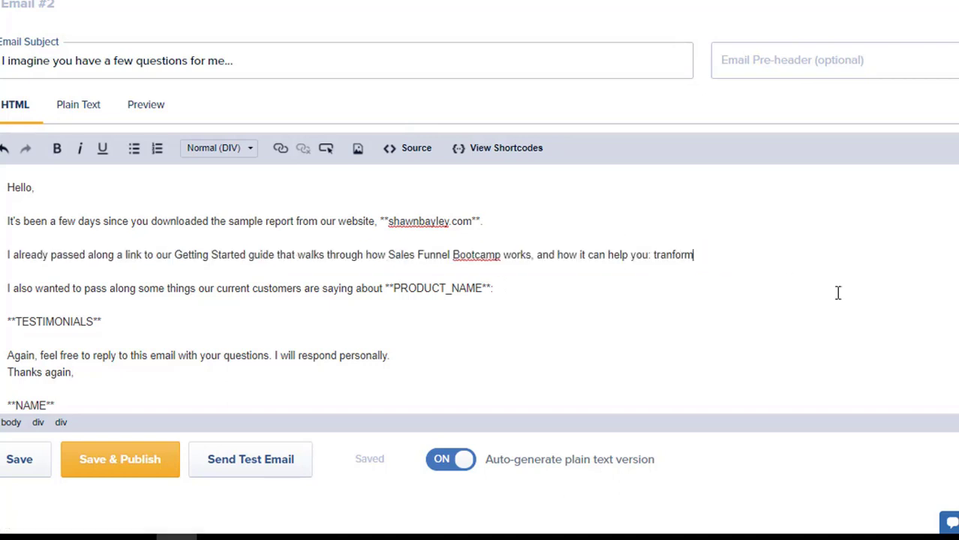
key(BackSpace)
key(BackSpace)
key(BackSpace)
key(BackSpace)
key(BackSpace)
key(BackSpace)
key(BackSpace)
text(sform your failing webs)
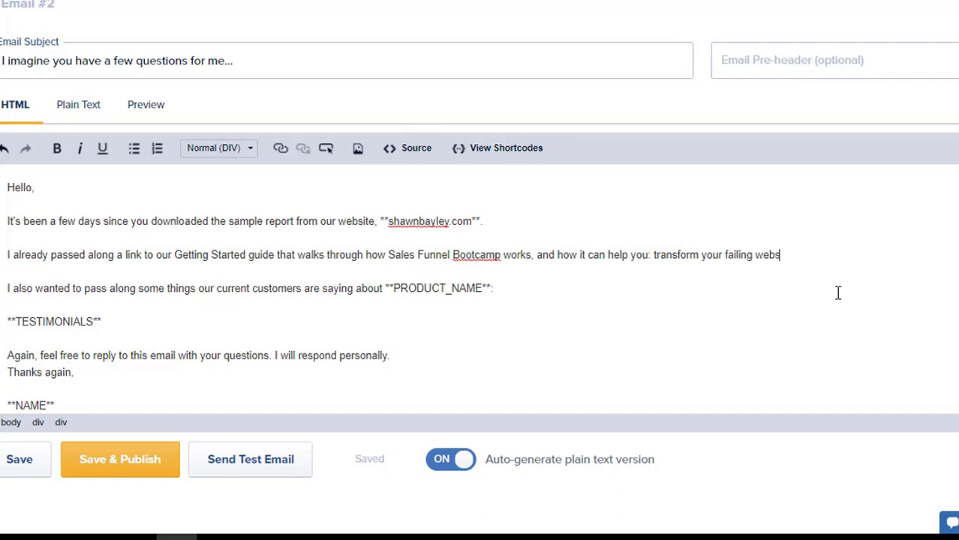
text(ite into a pwe)
text(owerful, m)
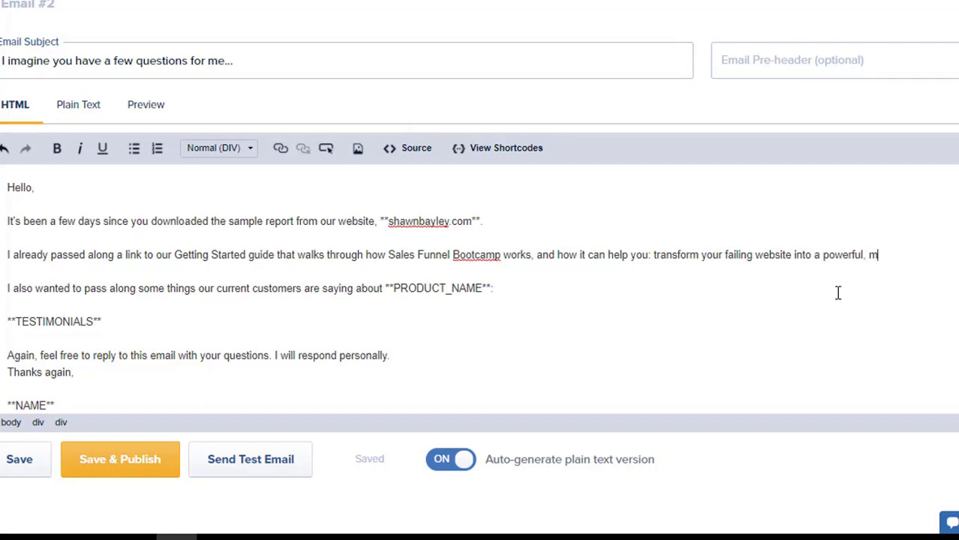
text(oney-making Sale)
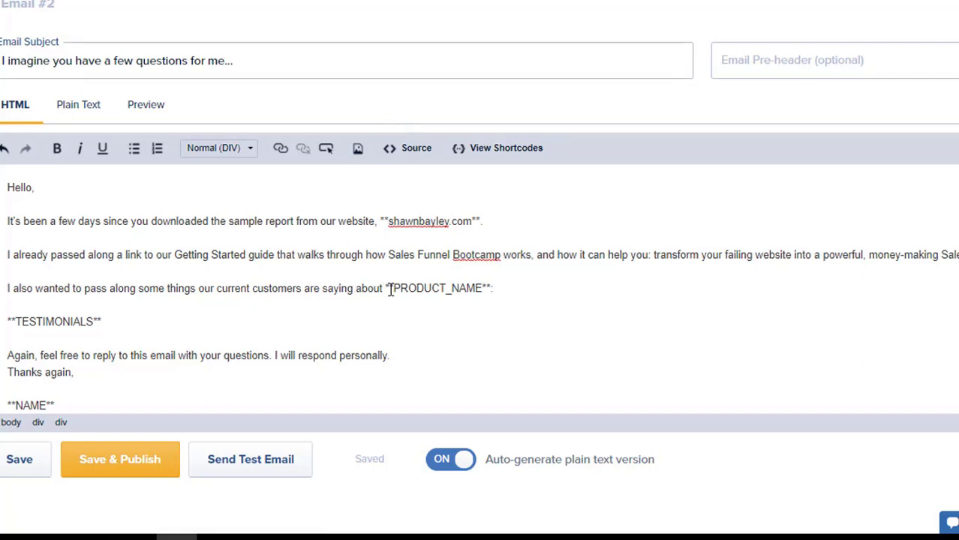
Save and publish the edited second email.
scroll(178, 326, down, 3)
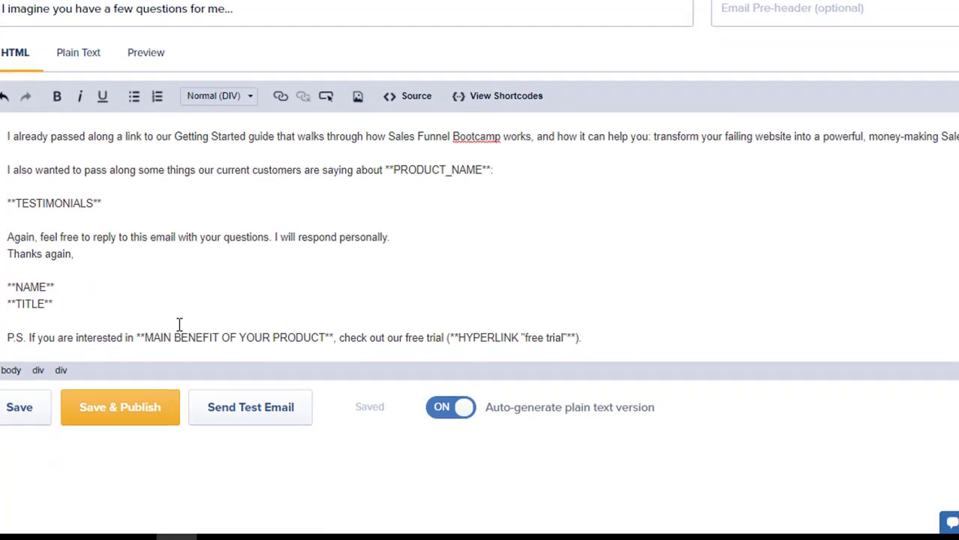
scroll(383, 261, up, 4)
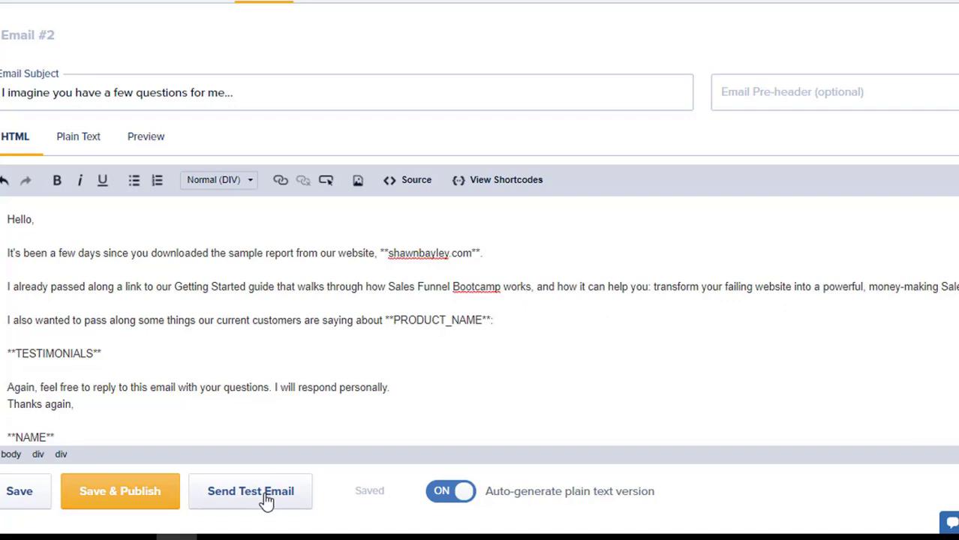
scroll(223, 392, down, 1)
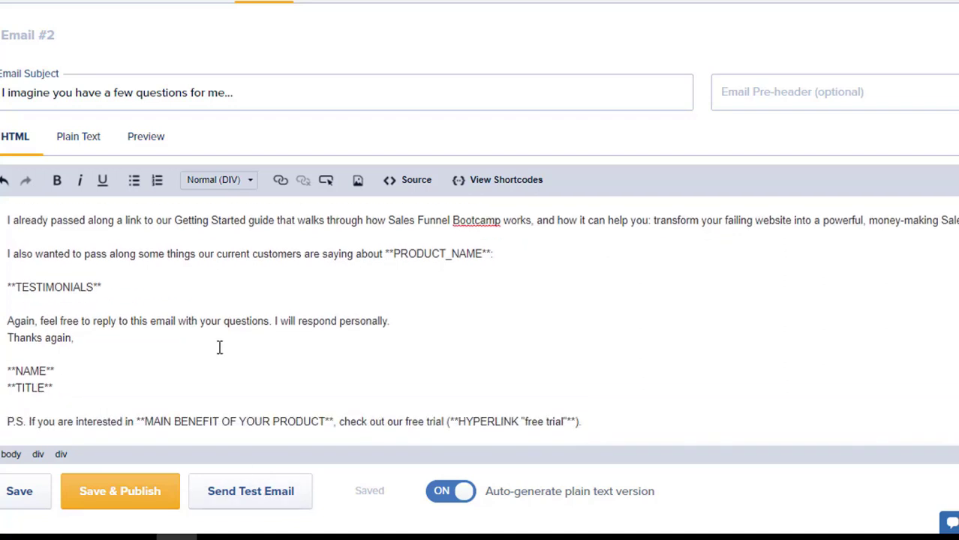
scroll(231, 343, down, 1)
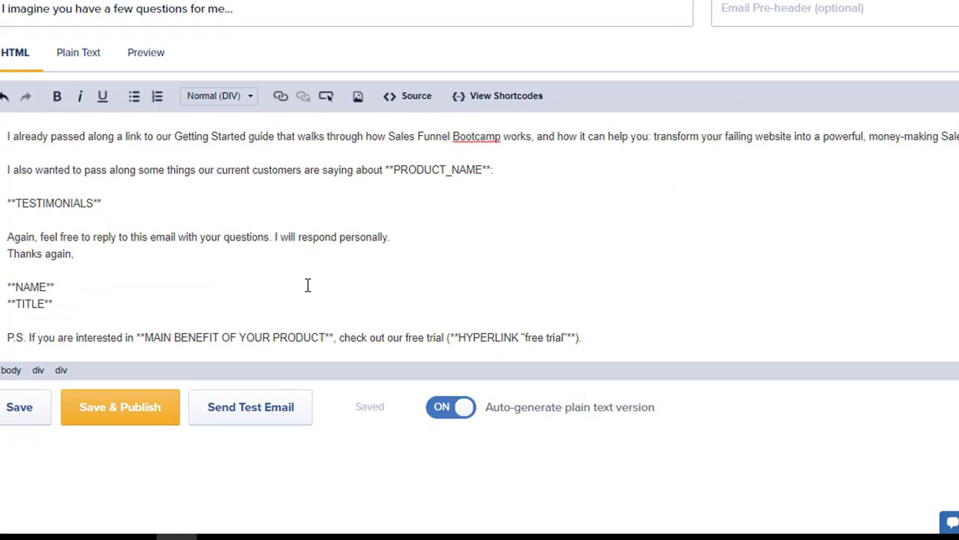
scroll(316, 283, up, 4)
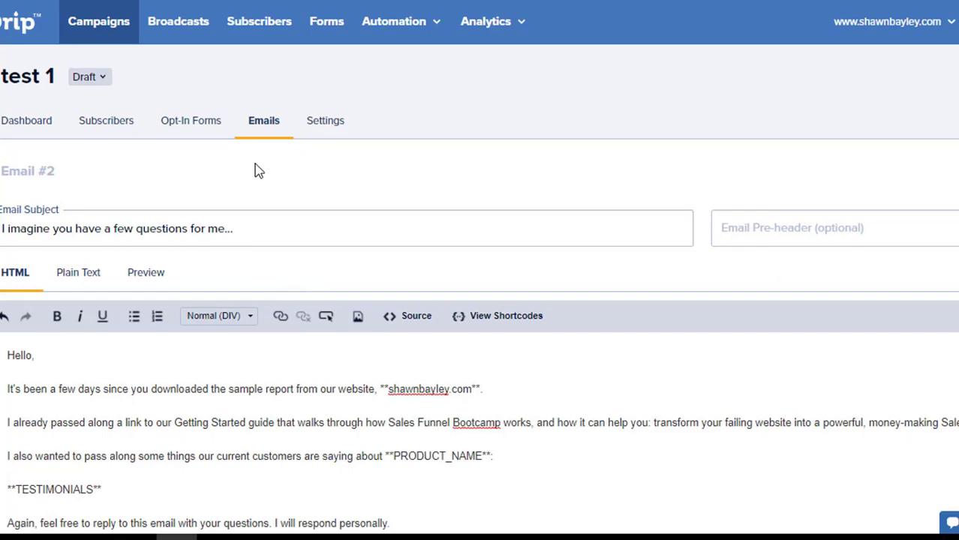
scroll(255, 171, down, 3)
click(122, 407)
scroll(250, 280, up, 3)
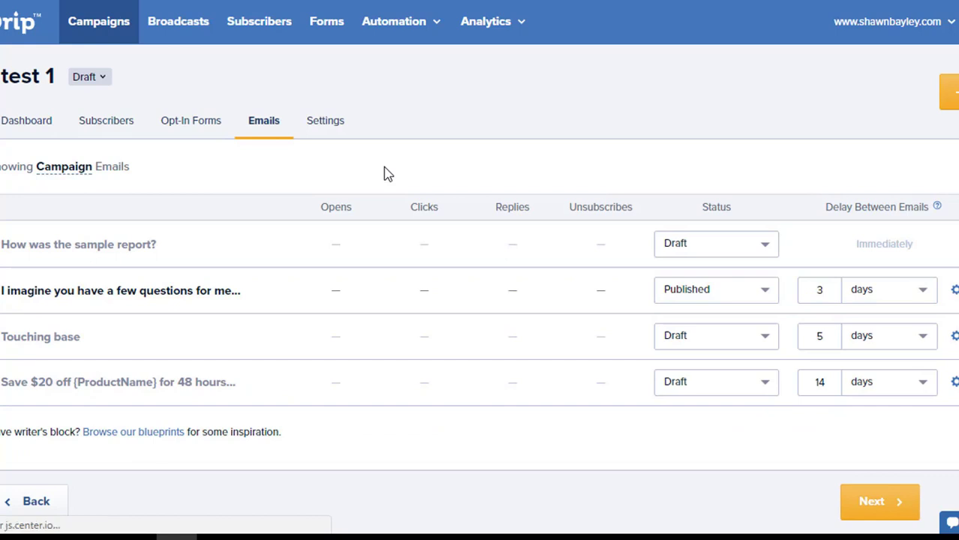
Set the status of the "Touching base" email to Published and open the status options of the test 1 campaign.
scroll(258, 273, down, 1)
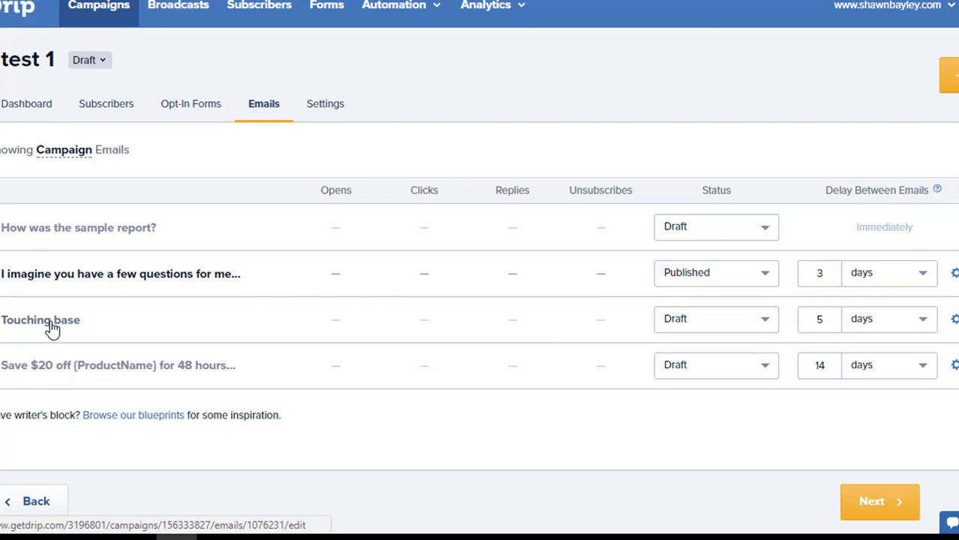
click(743, 329)
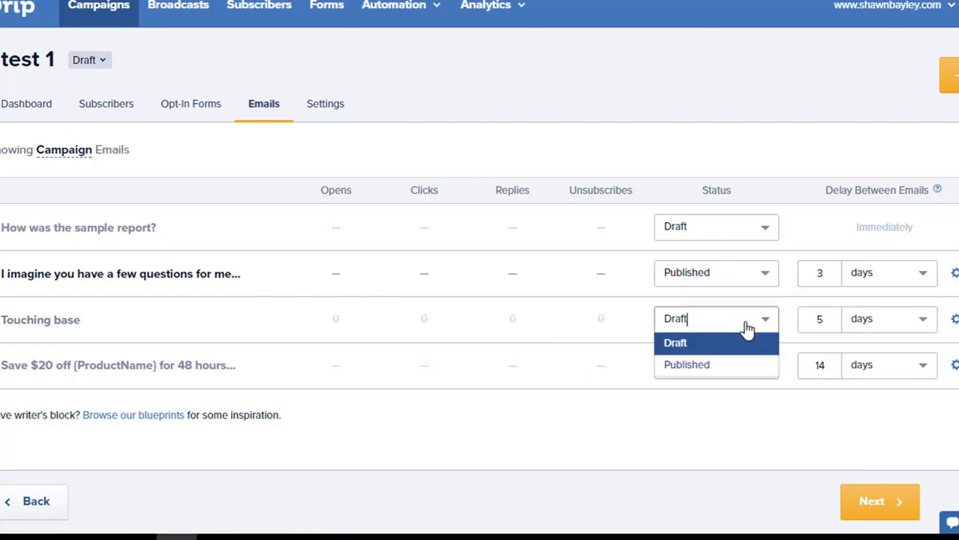
click(713, 365)
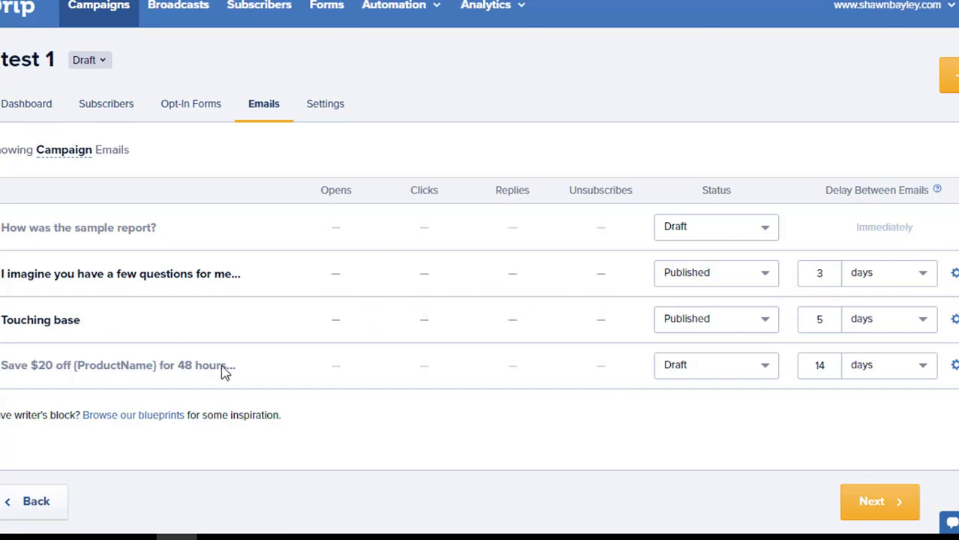
click(98, 66)
mouse_move(102, 99)
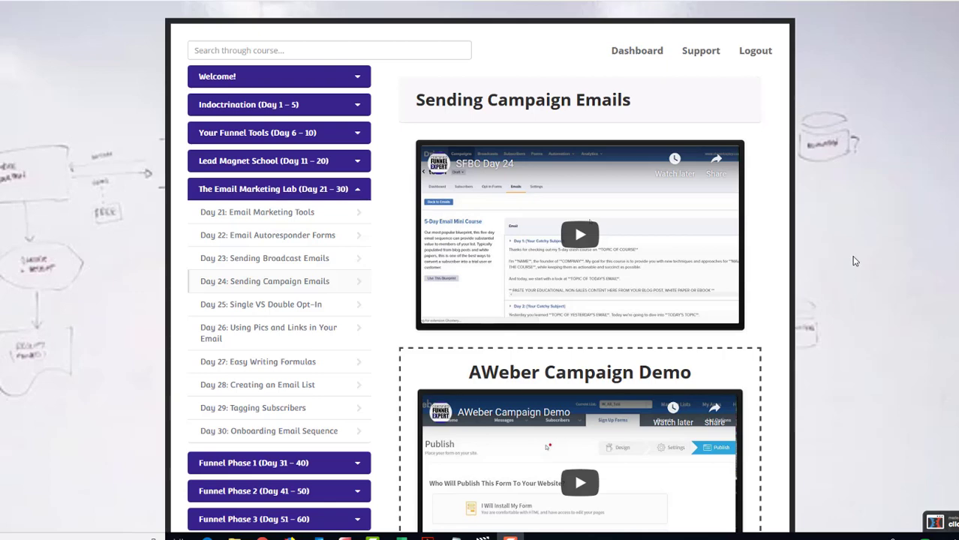
scroll(853, 261, down, 1)
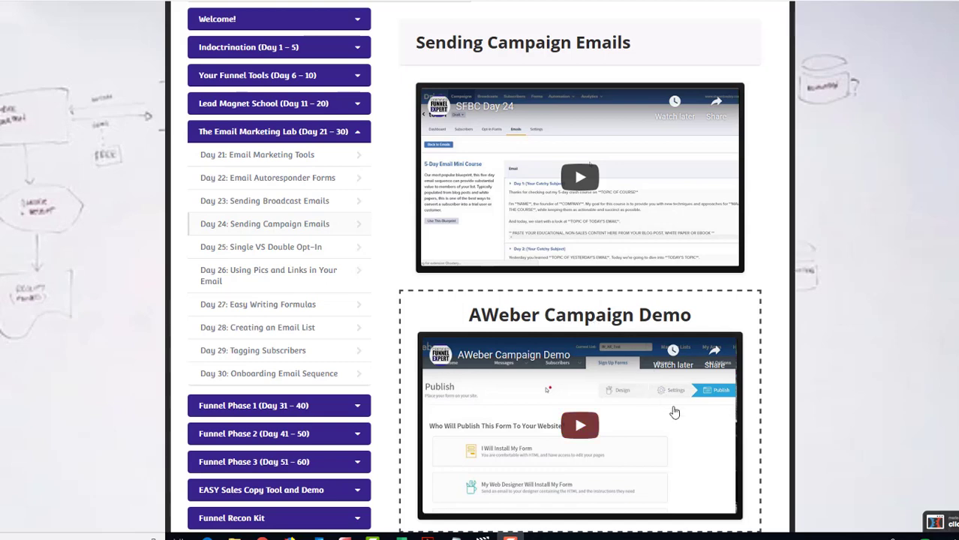
scroll(671, 408, down, 1)
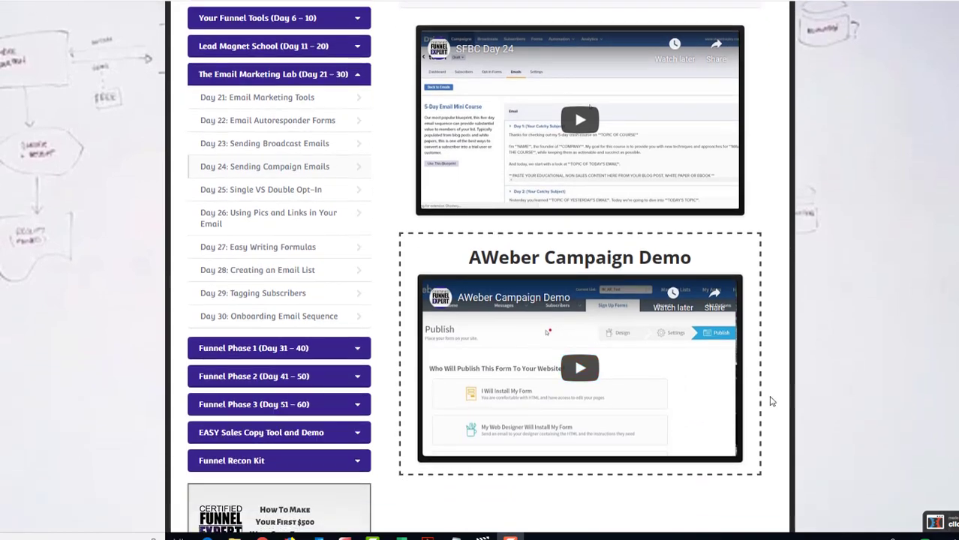